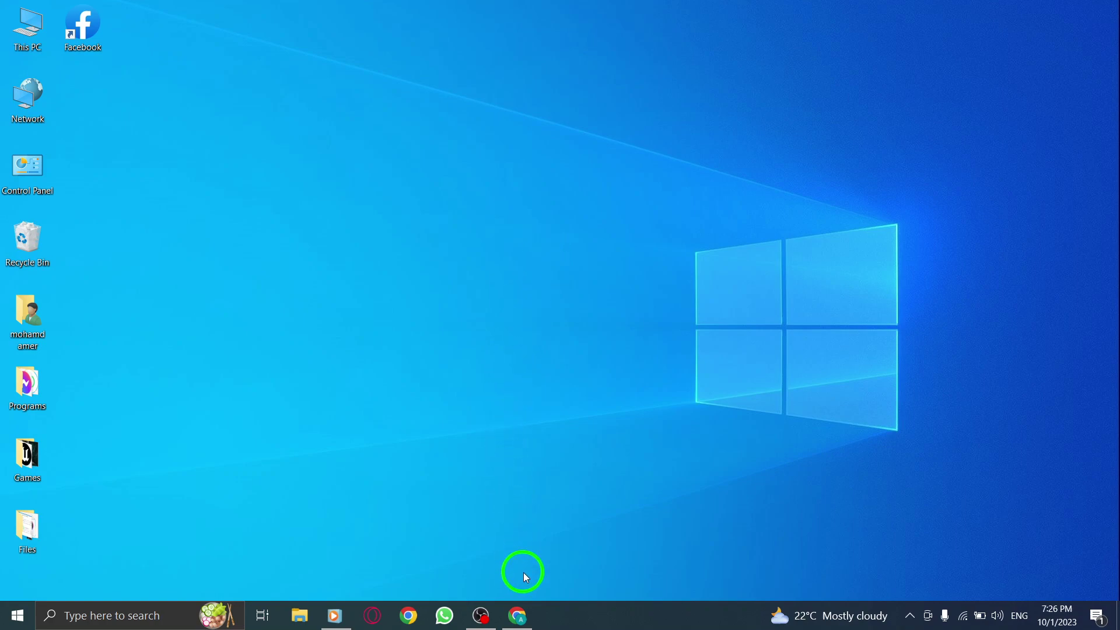
# - Bring Facebook to the front and go to the Saved items page
pyautogui.click(518, 617)
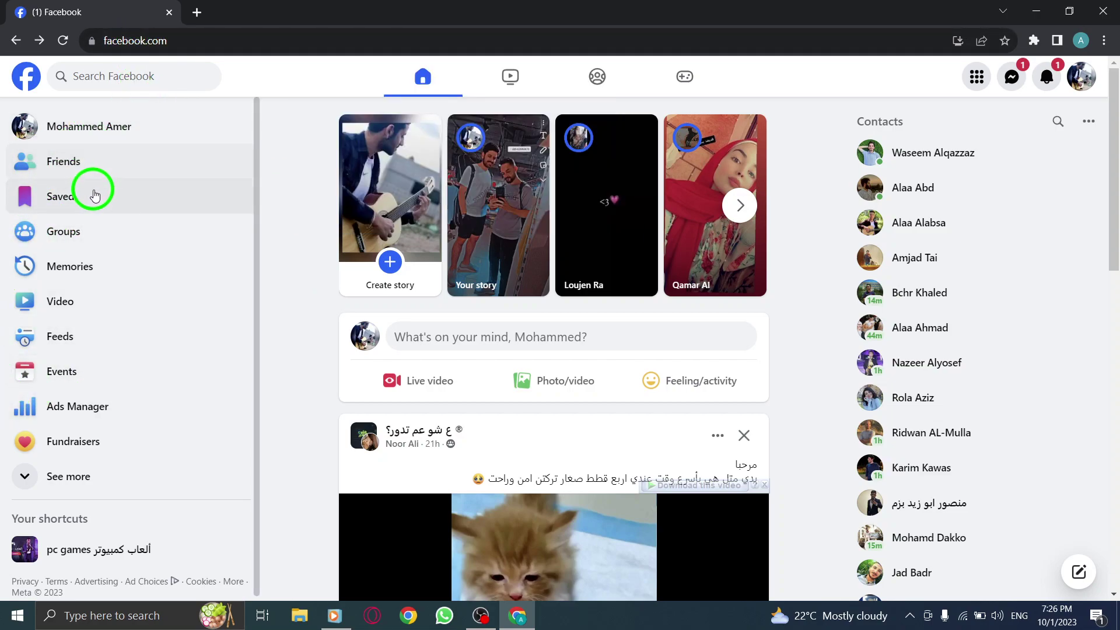
pyautogui.click(61, 209)
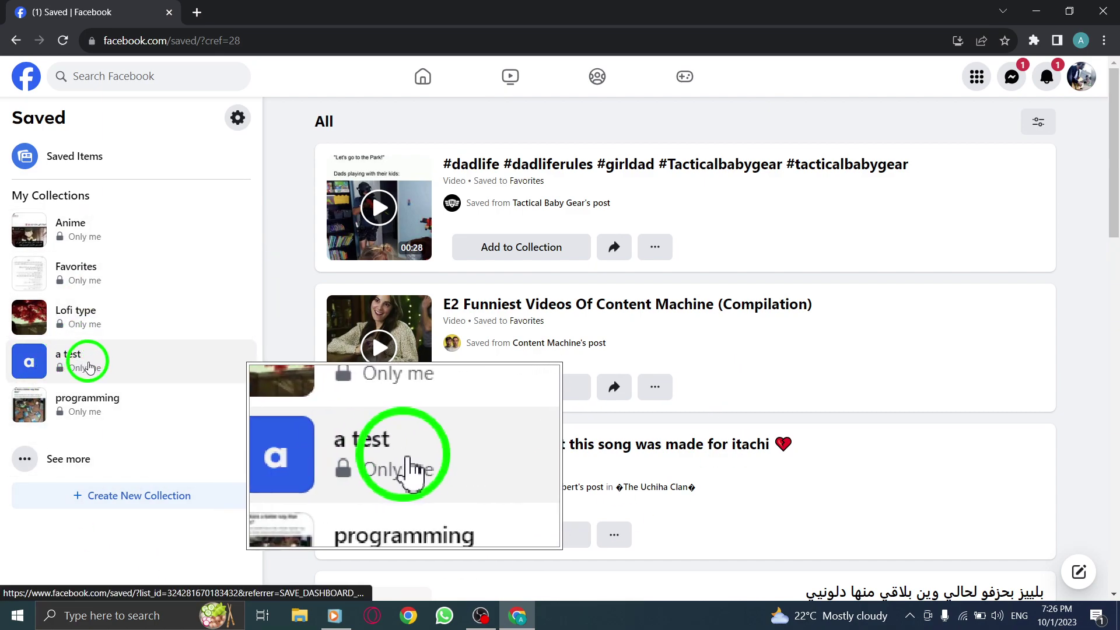
# - Open the 'a test' collection and show its options menu from the '...' button
pyautogui.click(72, 361)
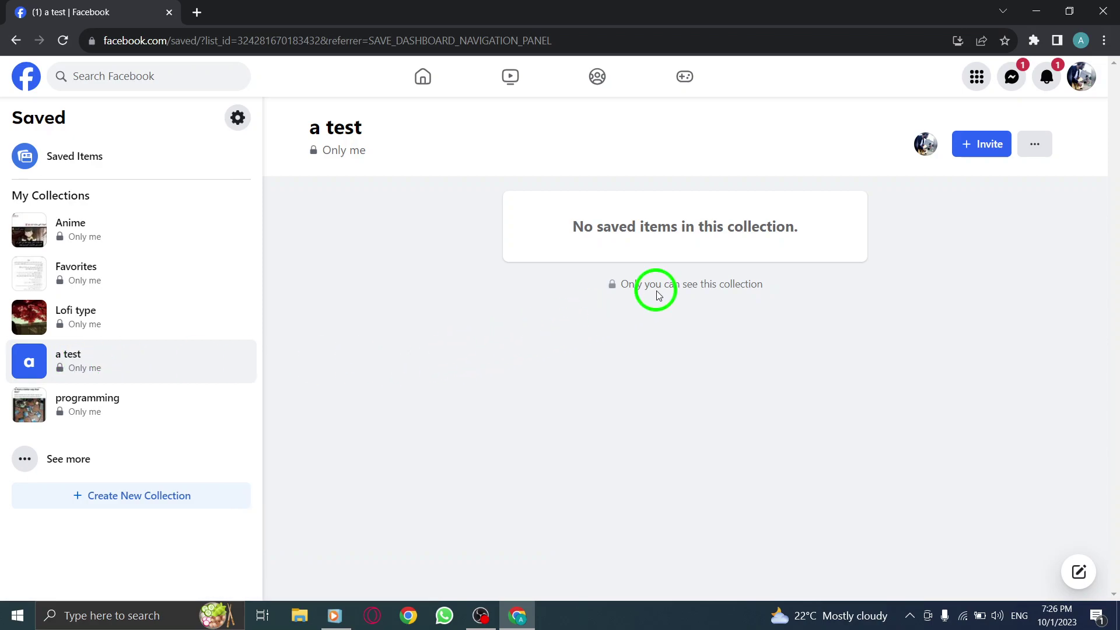
pyautogui.click(1033, 148)
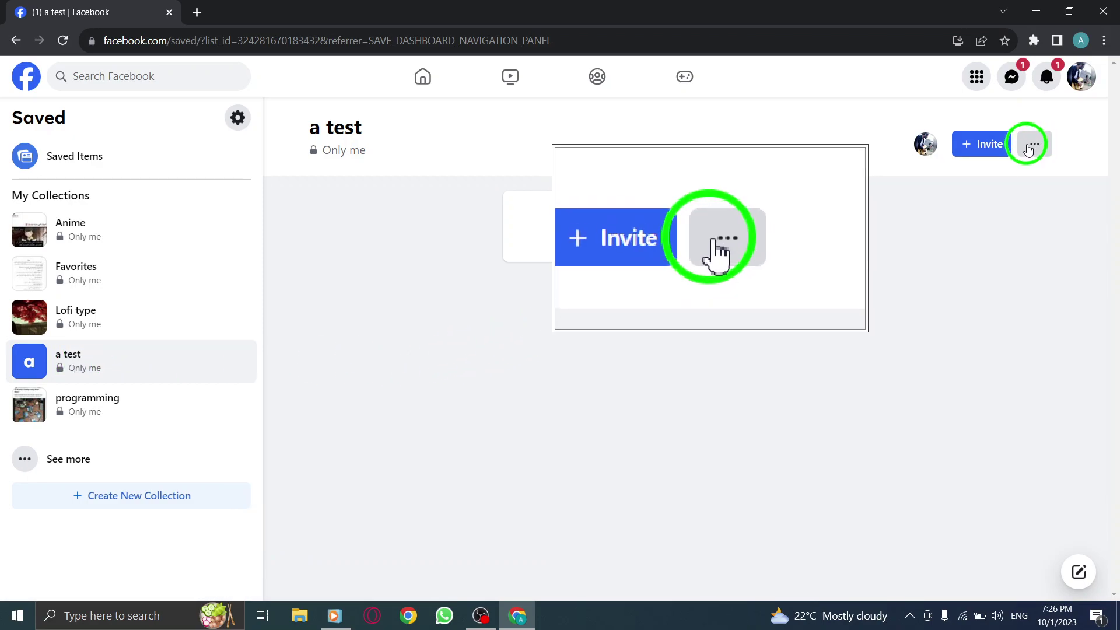
pyautogui.click(1034, 148)
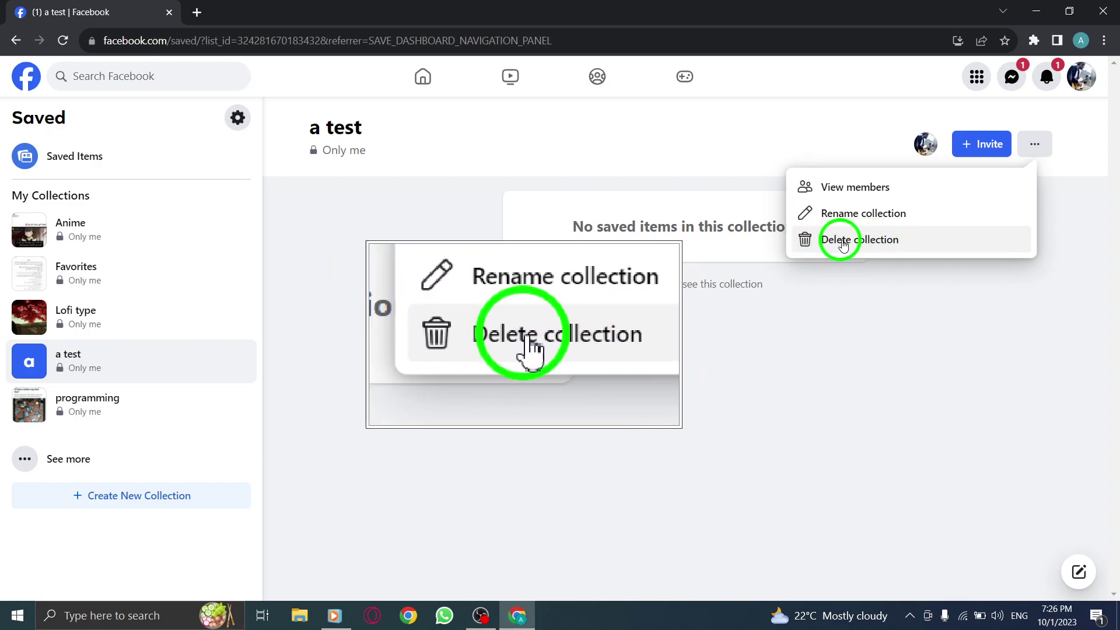
# - Delete the 'a test' collection and confirm in the Delete Collection dialog
pyautogui.click(879, 242)
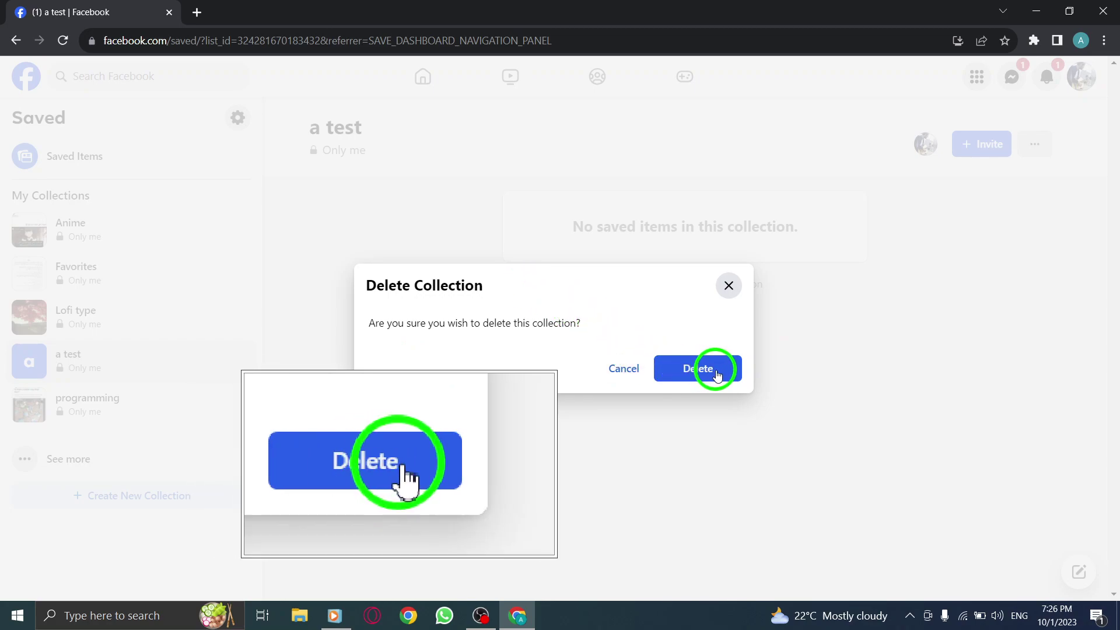
pyautogui.click(702, 369)
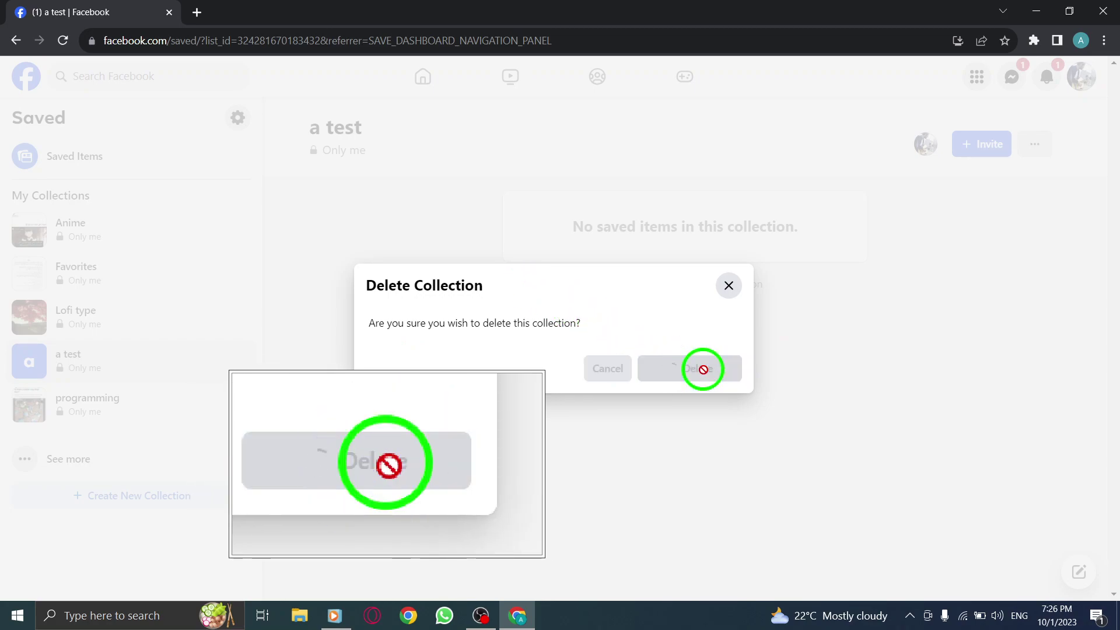